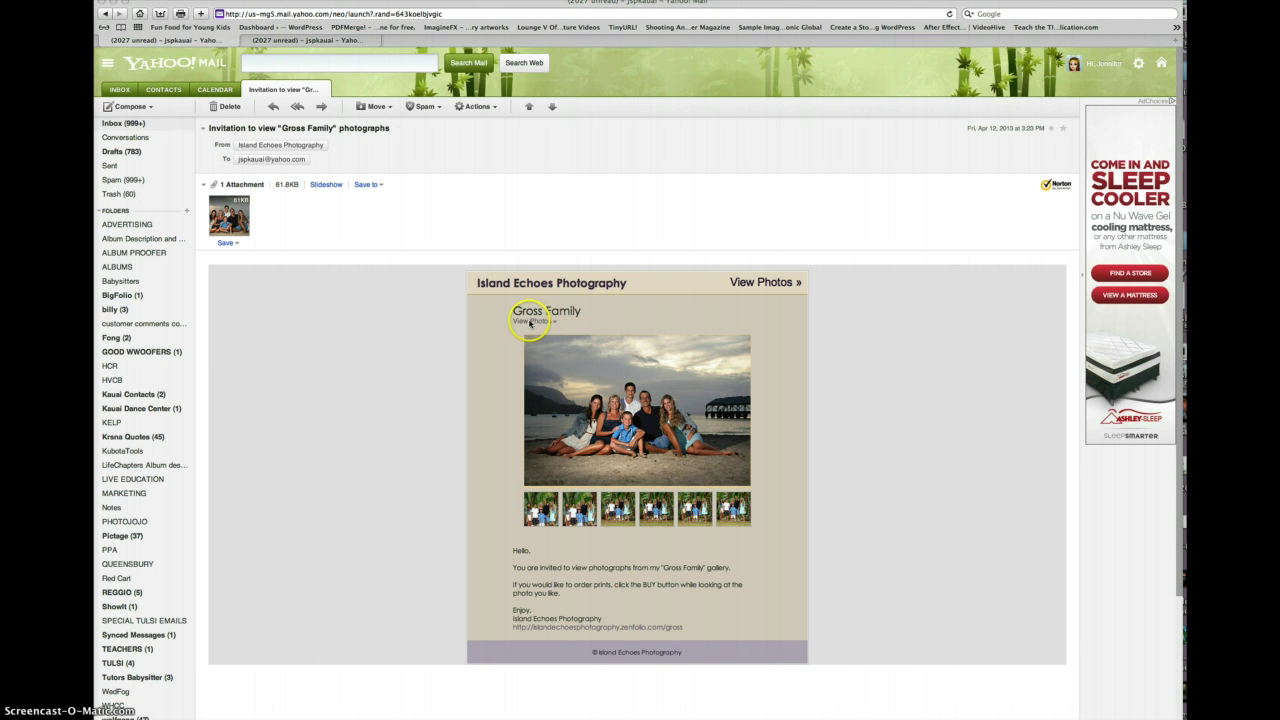
Follow the invitation email's 'View Photos' link to the Gross Family gallery
left_click(530, 322)
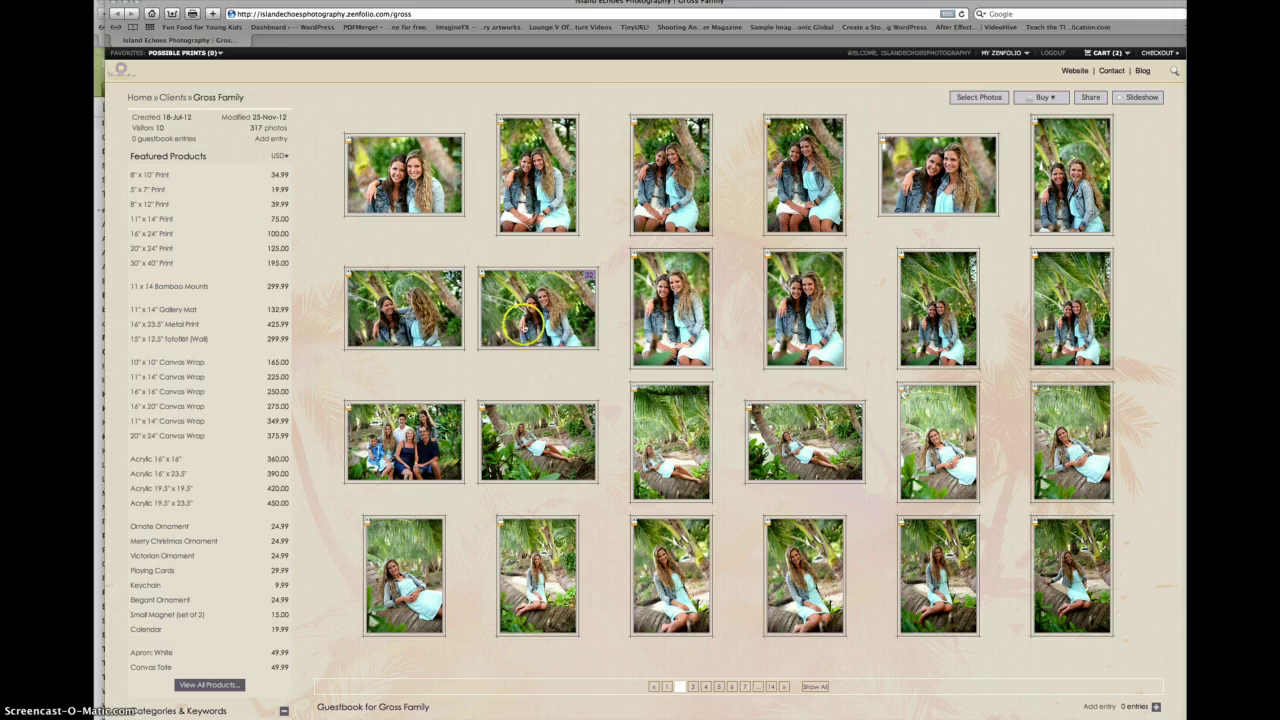
mouse_move(671, 309)
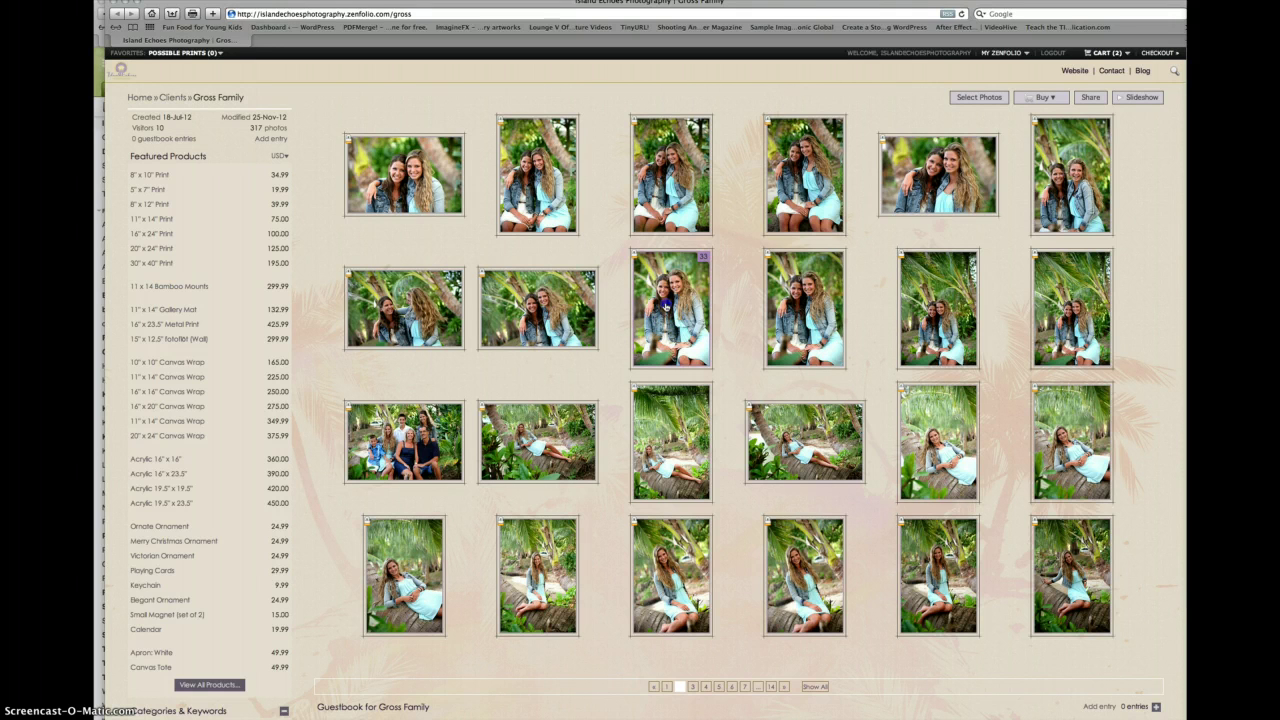
Open the photo of the two girls in denim jackets and add it to Possible Prints favorites
left_click(665, 305)
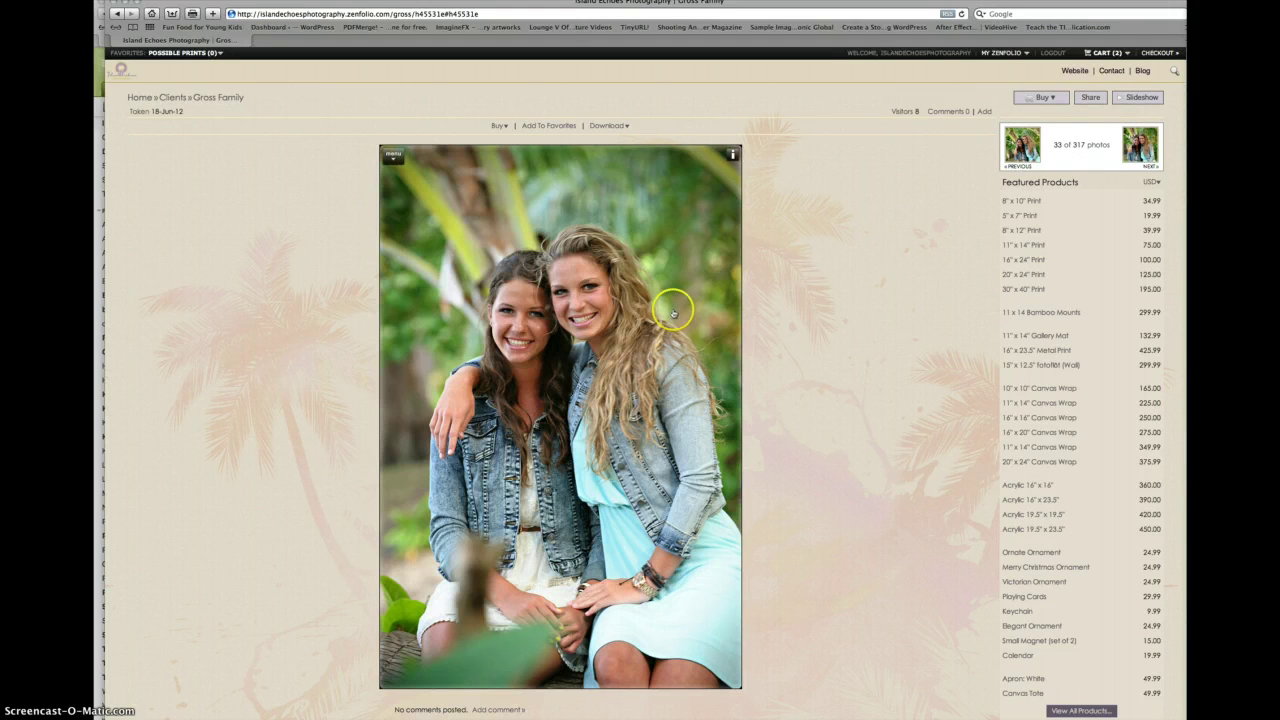
left_click(528, 128)
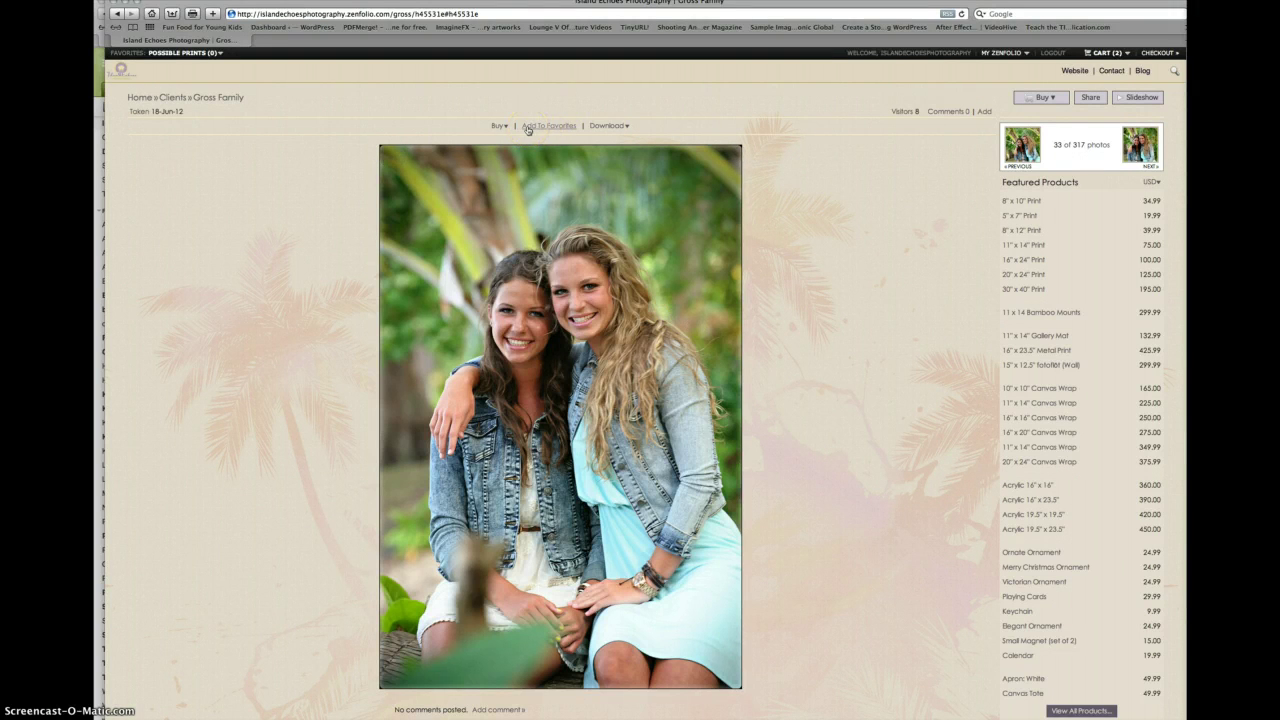
left_click(543, 127)
left_click(160, 53)
Browse ahead and add the reclining palm-trunk photo to Possible Prints favorites
left_click(1149, 167)
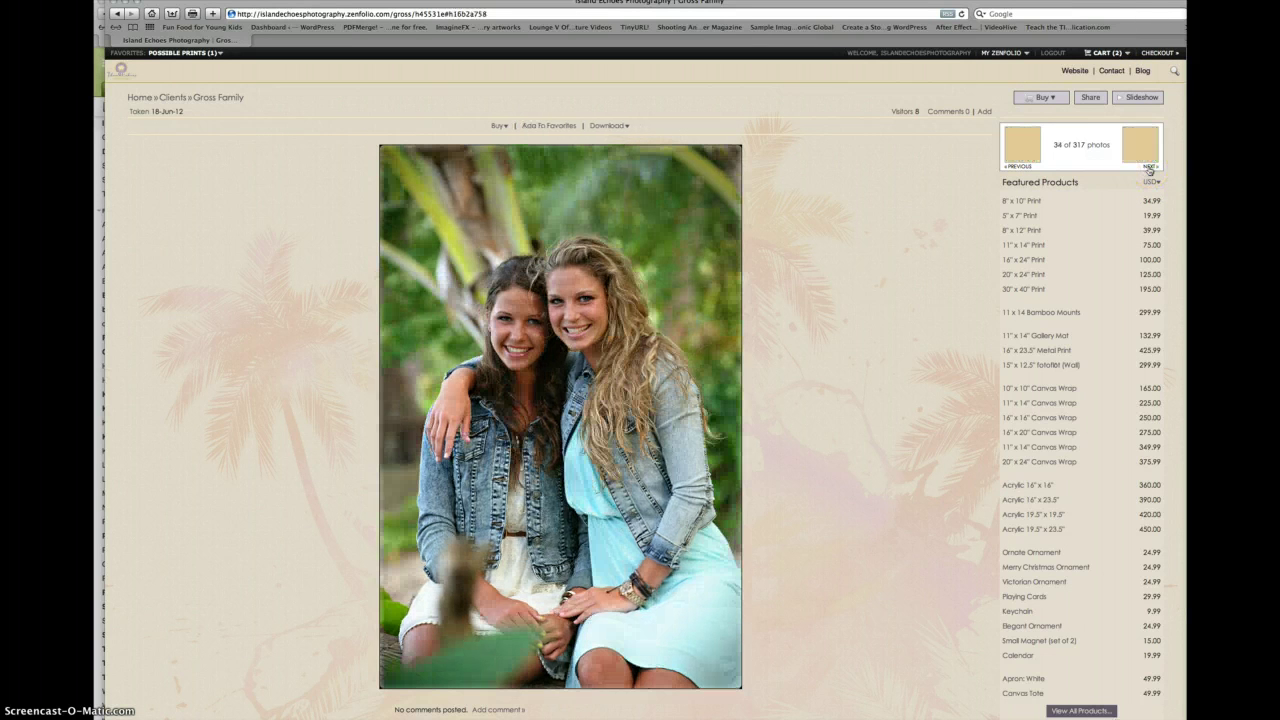
left_click(1149, 167)
left_click(1149, 167)
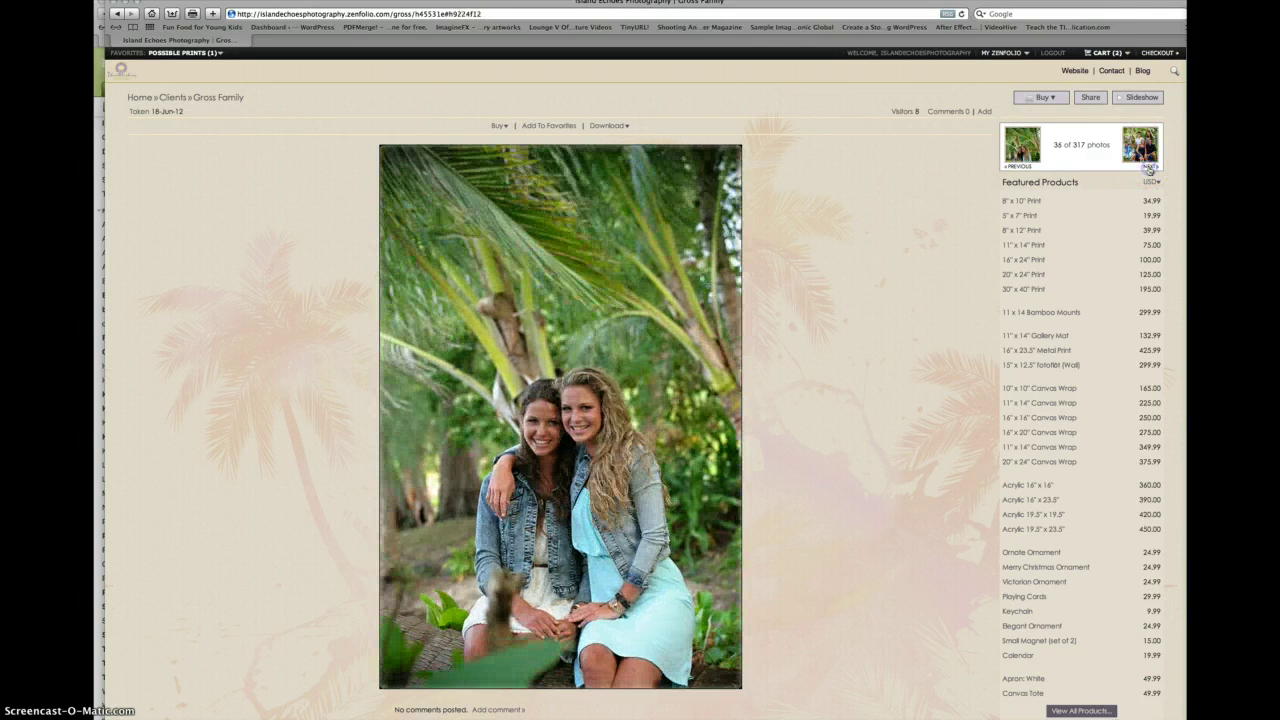
left_click(1149, 167)
left_click(1151, 168)
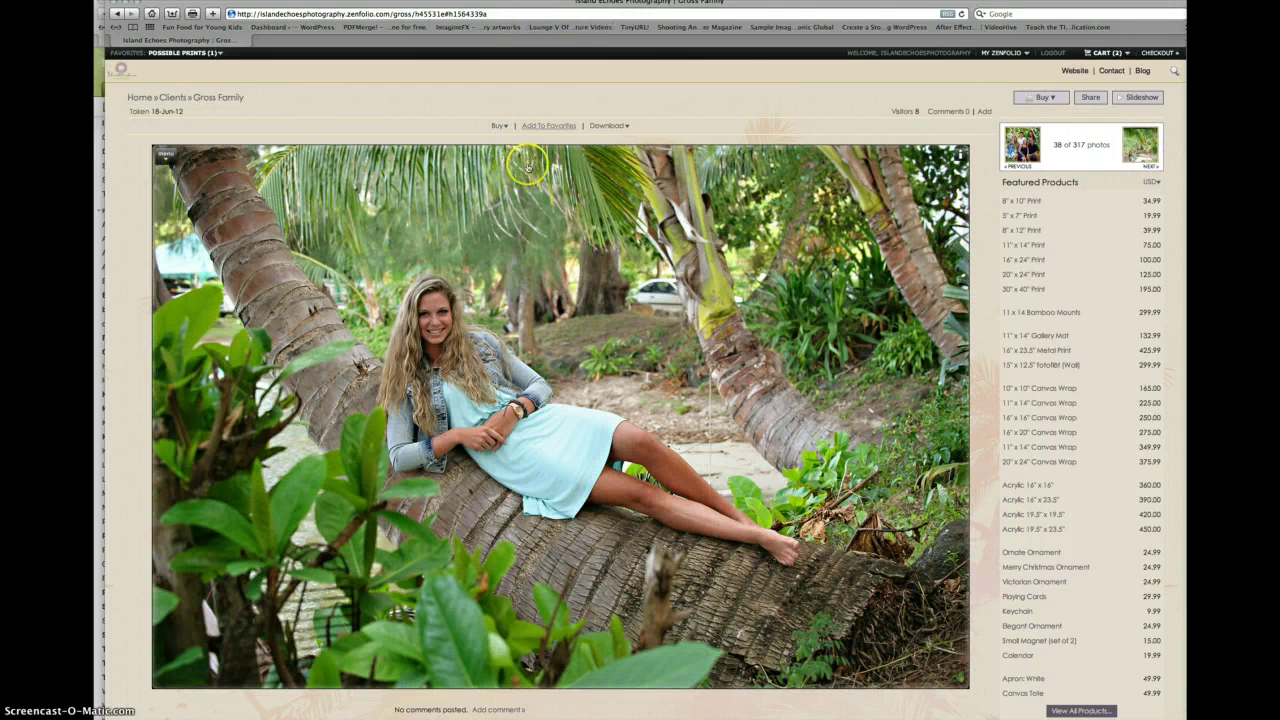
left_click(539, 127)
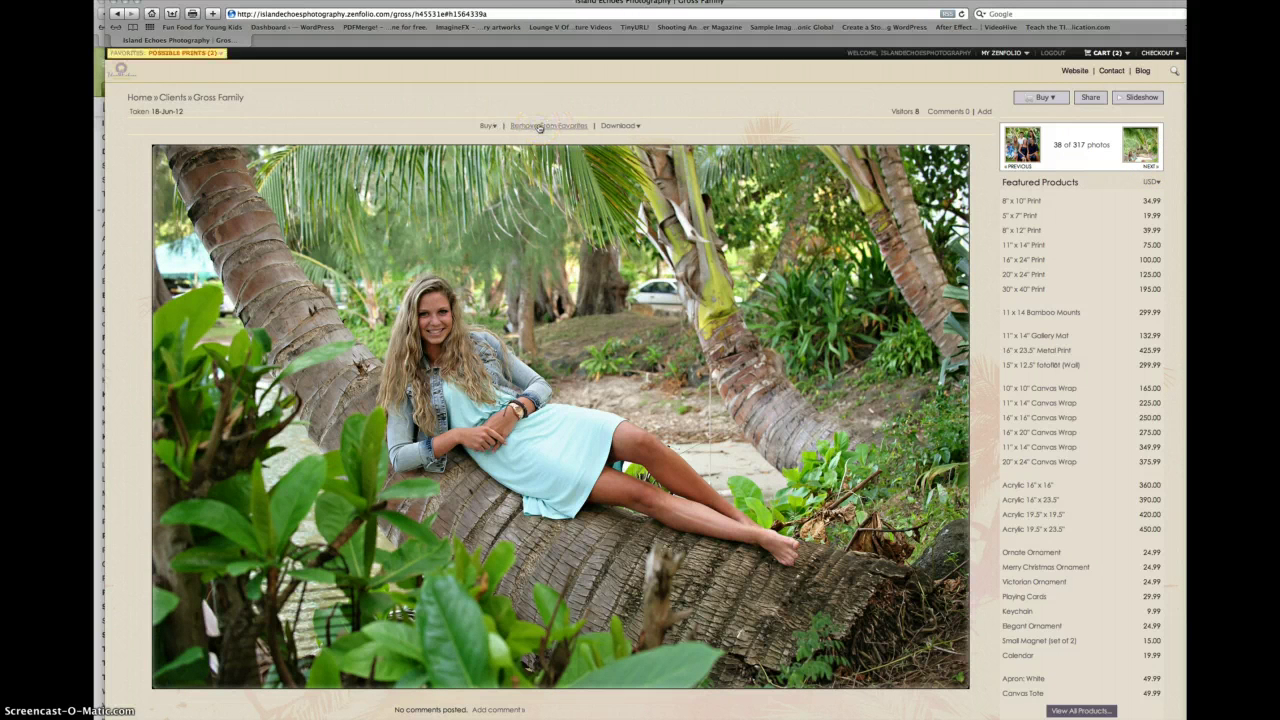
left_click(213, 54)
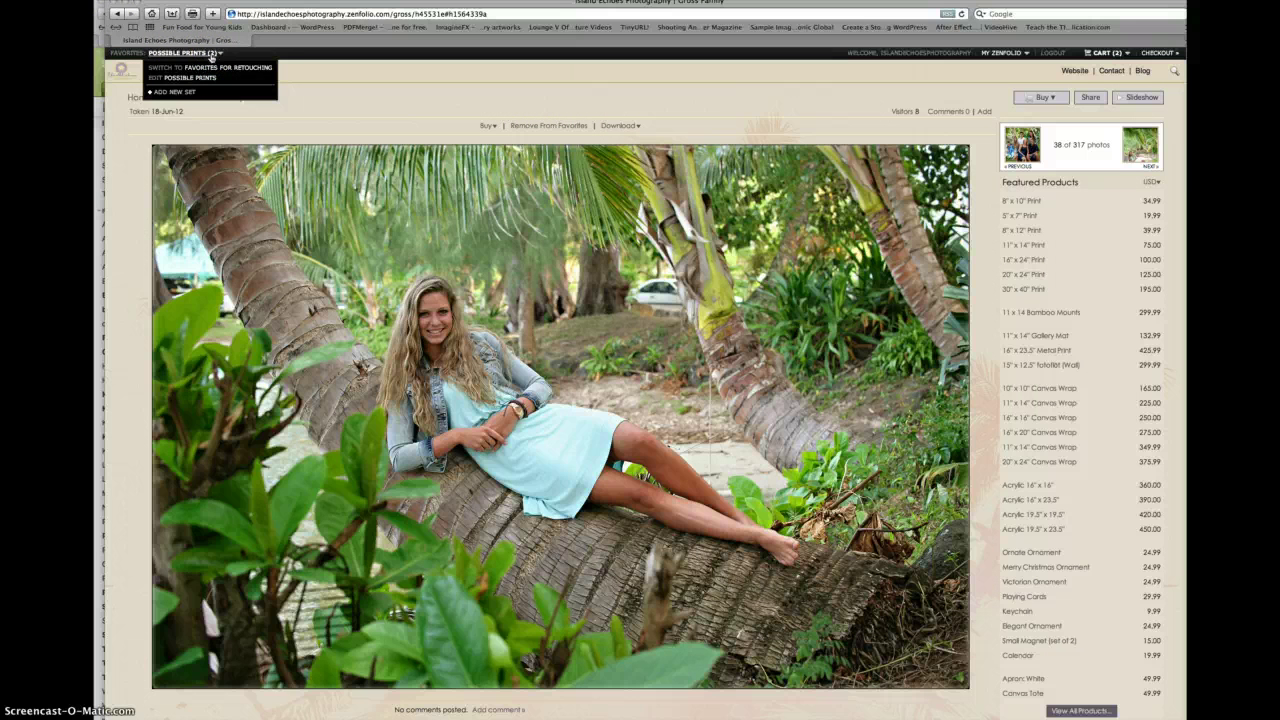
Skip ahead to photo 44 and add the seated palm-trunk photo to Possible Prints
left_click(1150, 166)
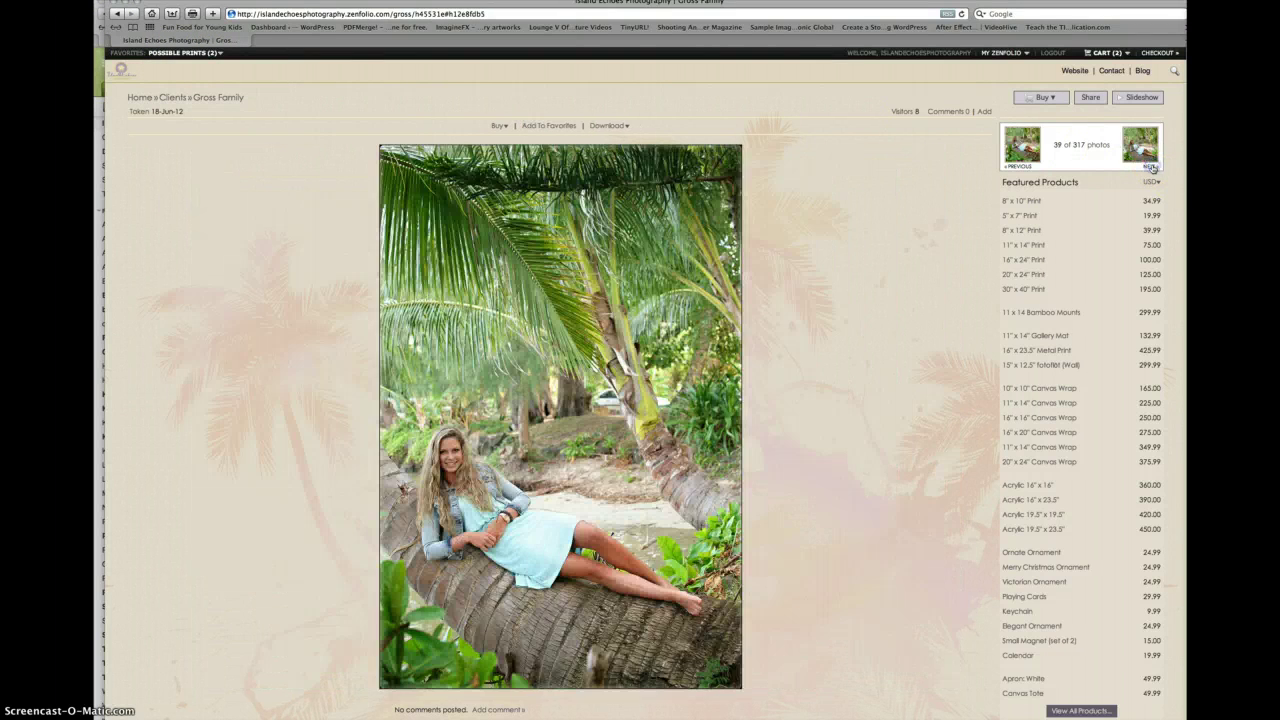
left_click(1150, 166)
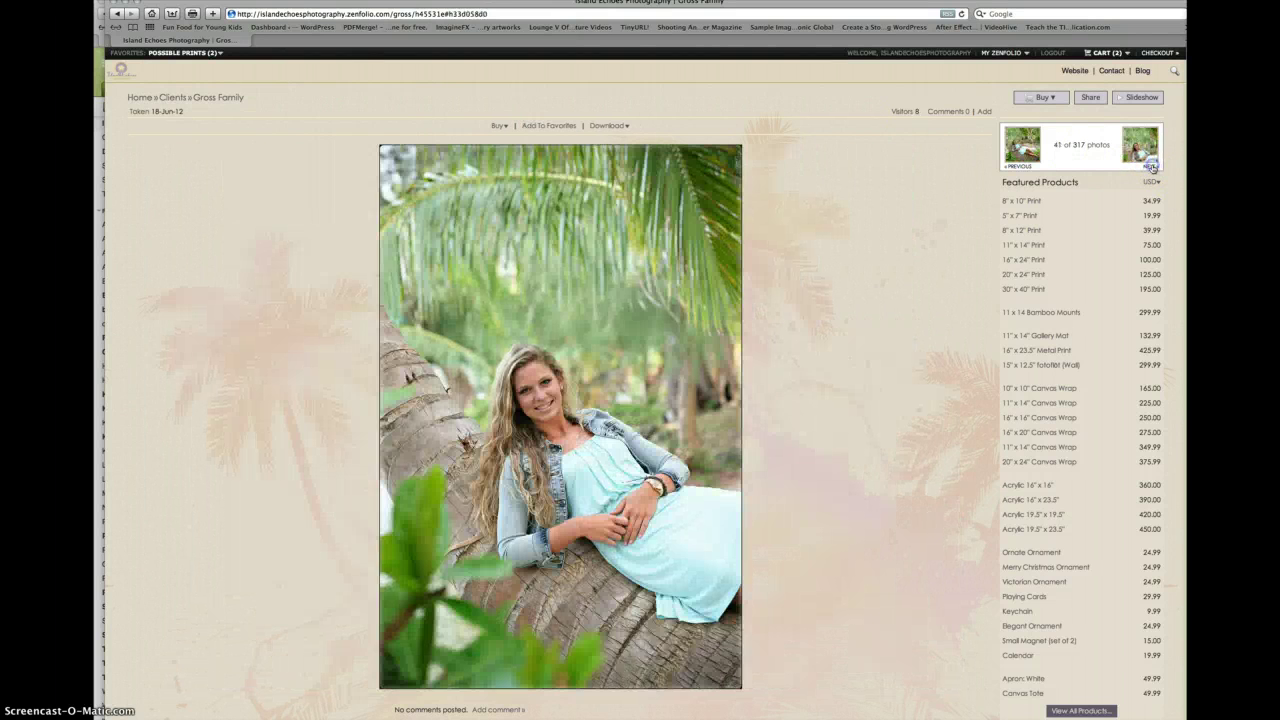
left_click(1150, 166)
left_click(1150, 166)
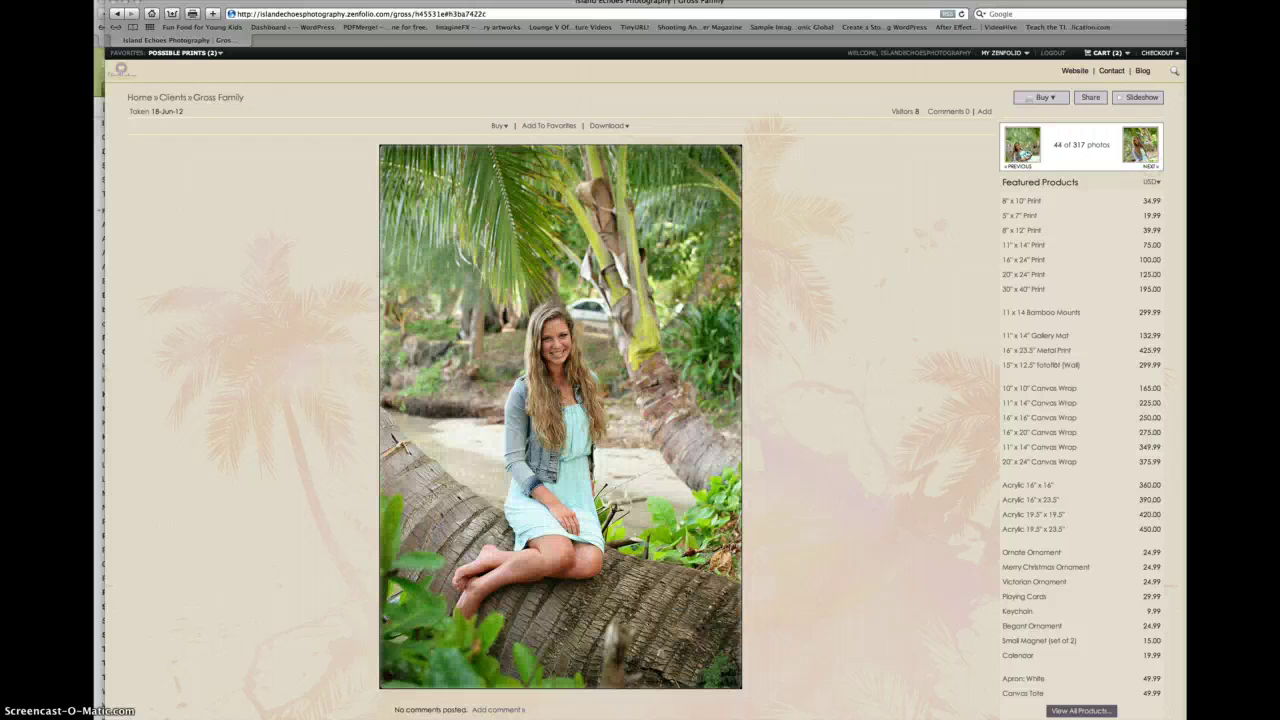
left_click(549, 126)
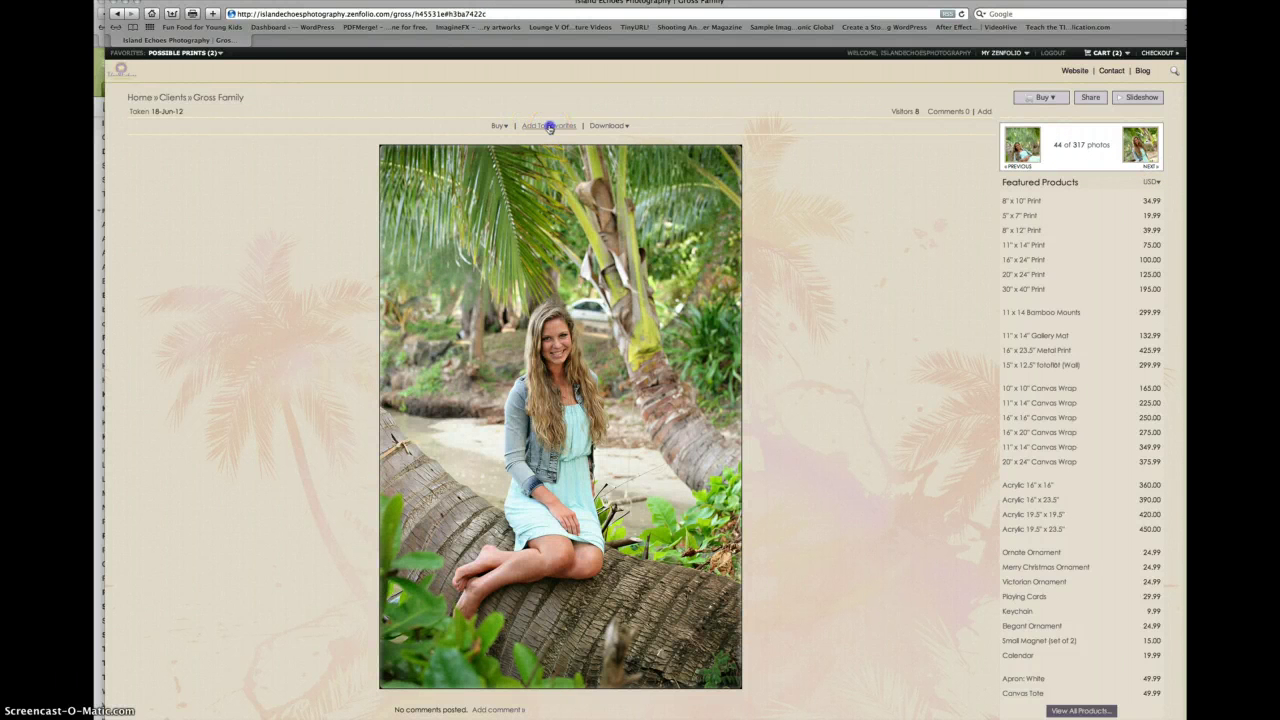
left_click(207, 51)
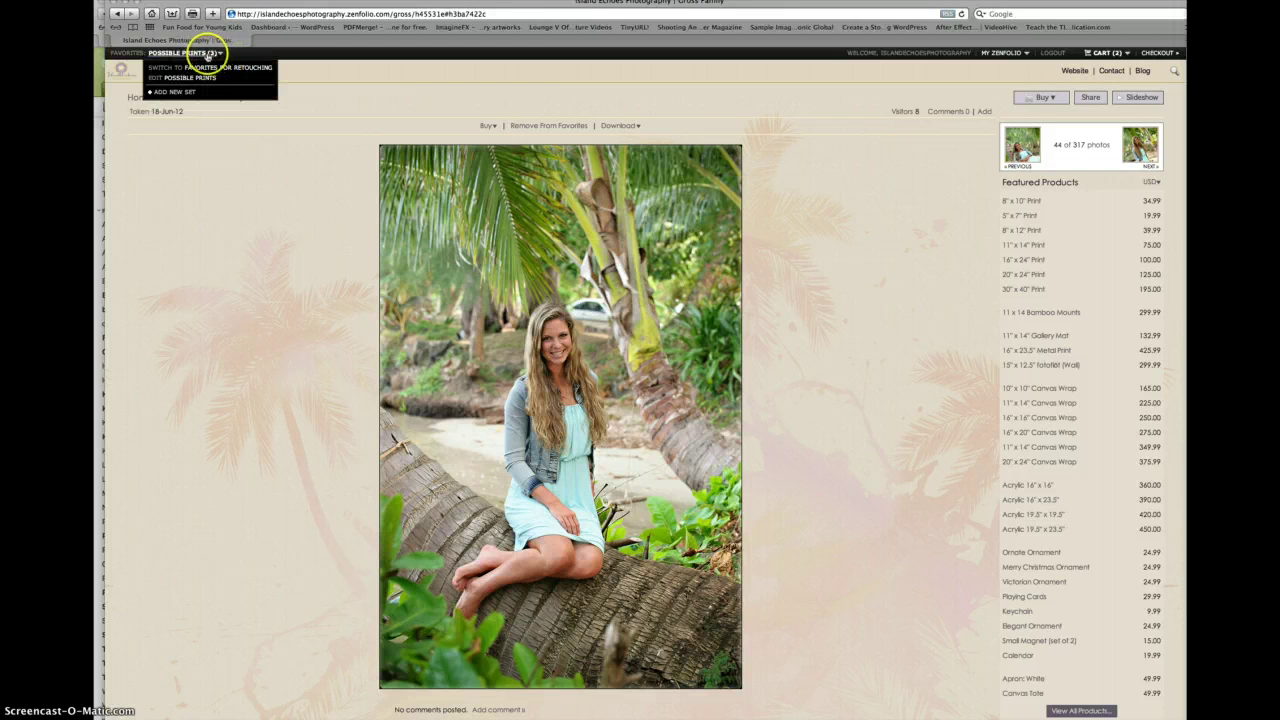
left_click(906, 121)
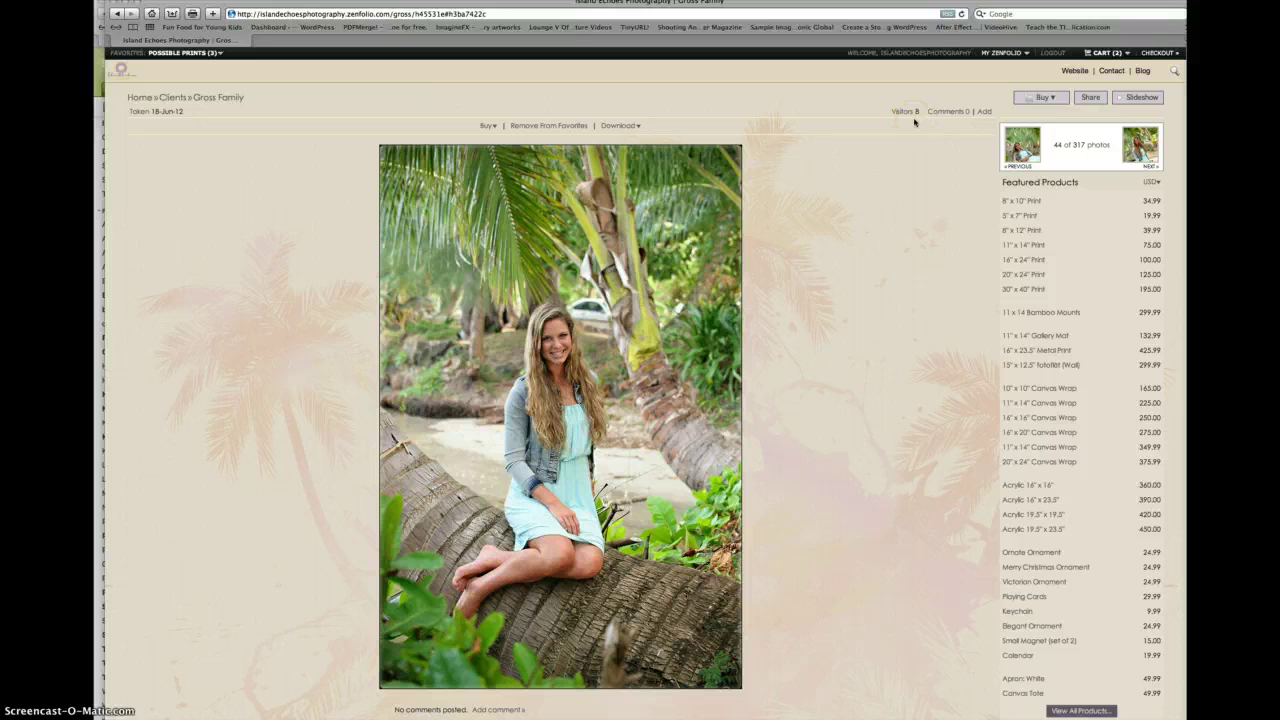
left_click(185, 52)
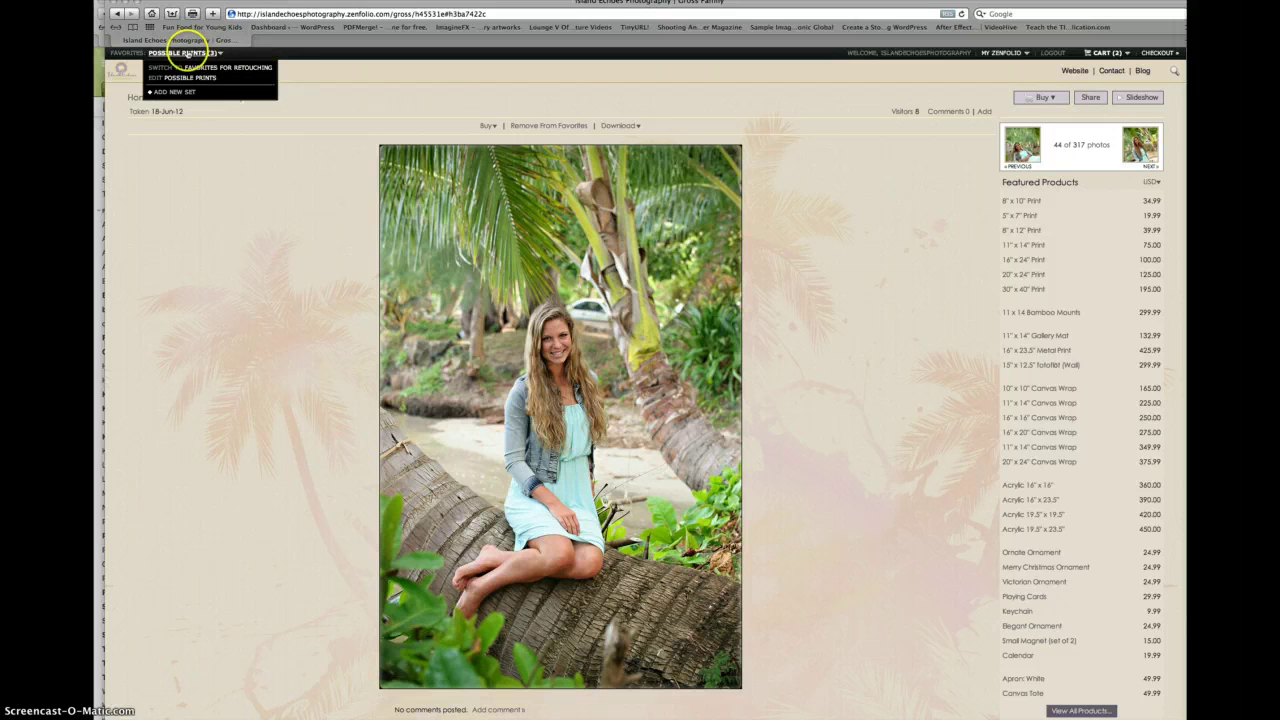
Open the Possible Prints set and start the 'Send to' form for the photographer
left_click(186, 52)
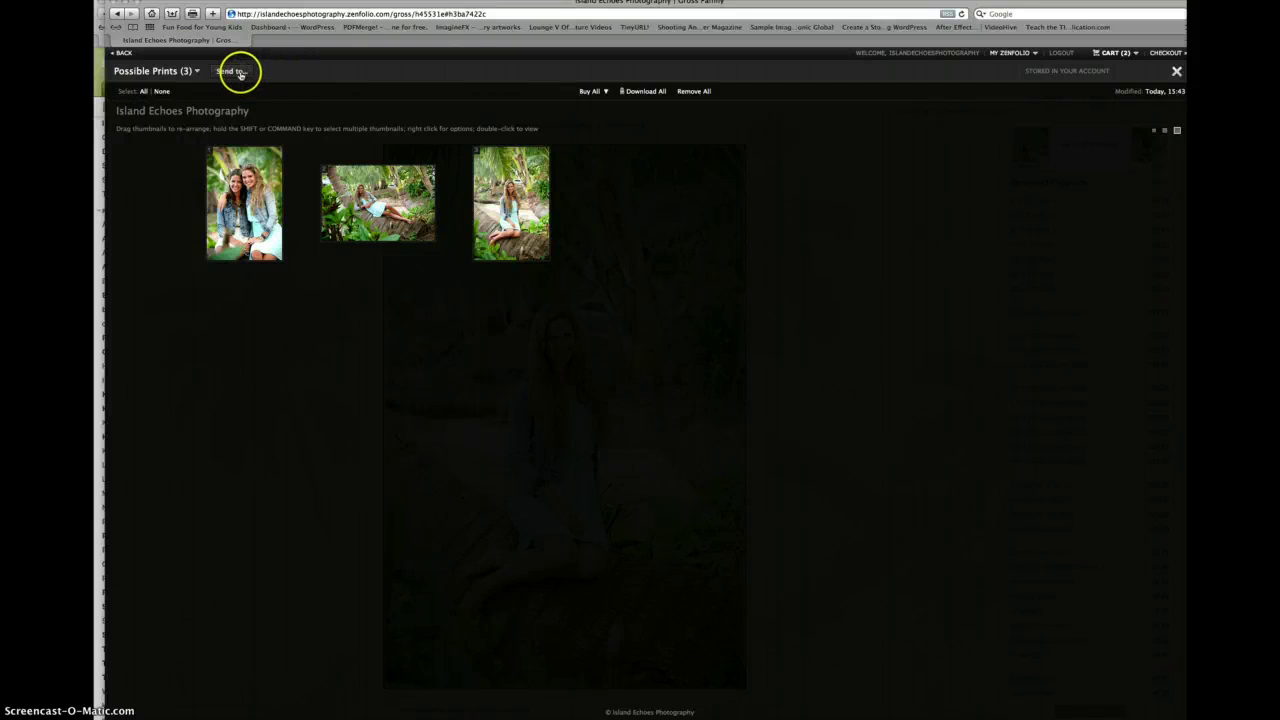
left_click(238, 72)
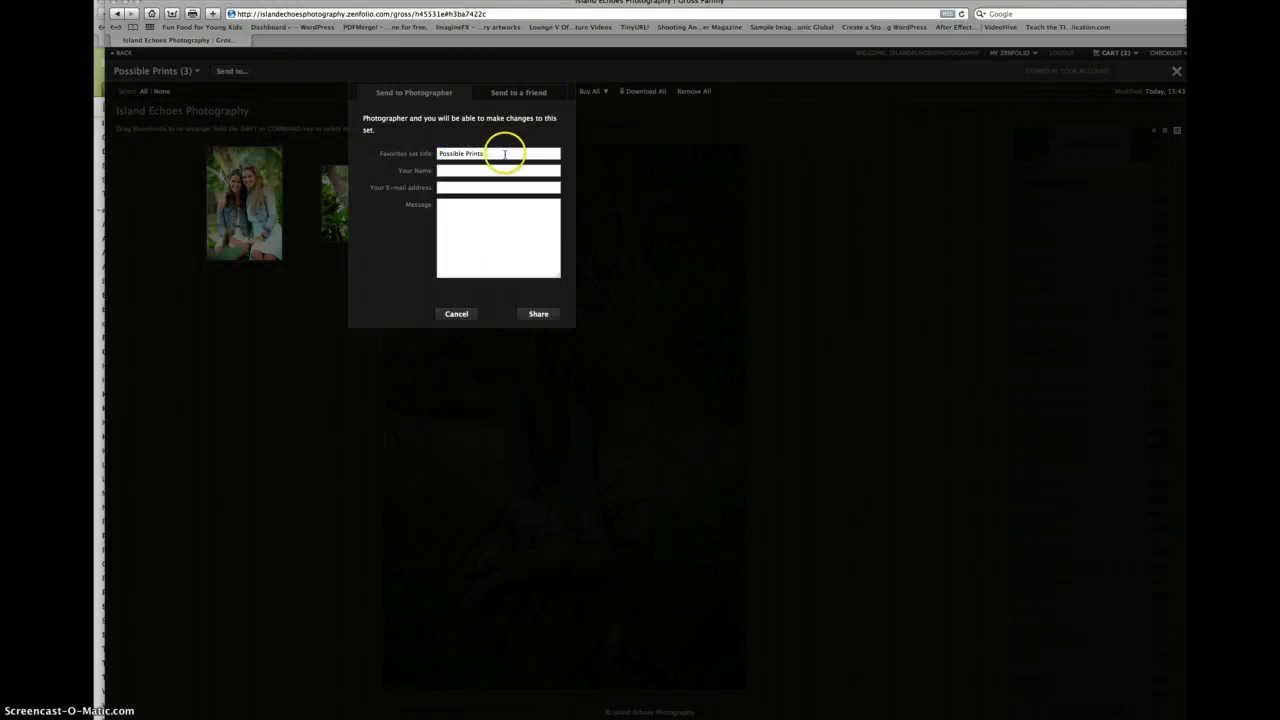